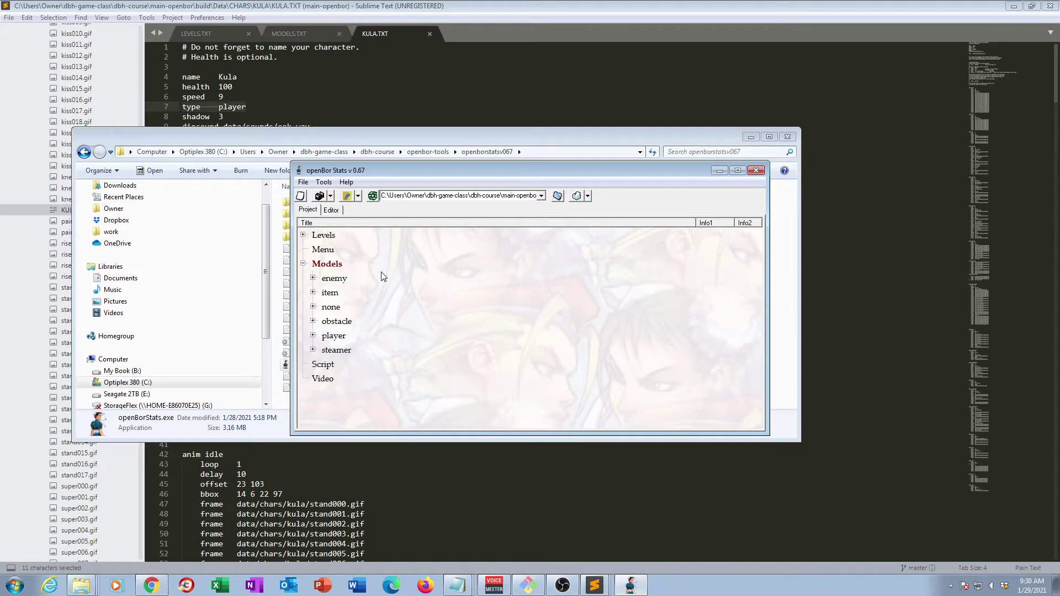
Step: Expand Models > enemy and open angel.txt in the character editor
left_click(312, 279)
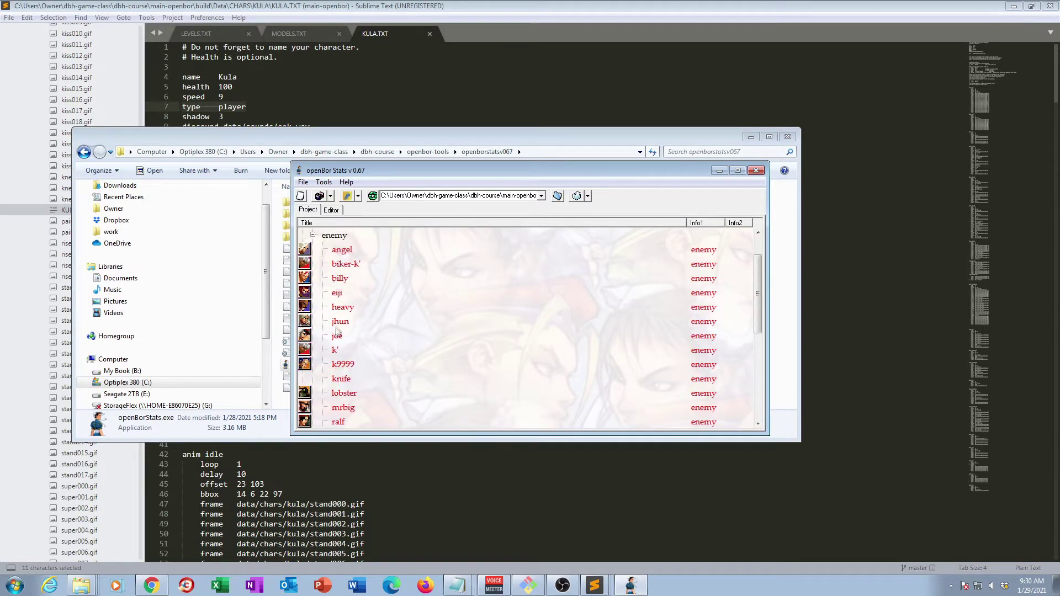
double_click(347, 250)
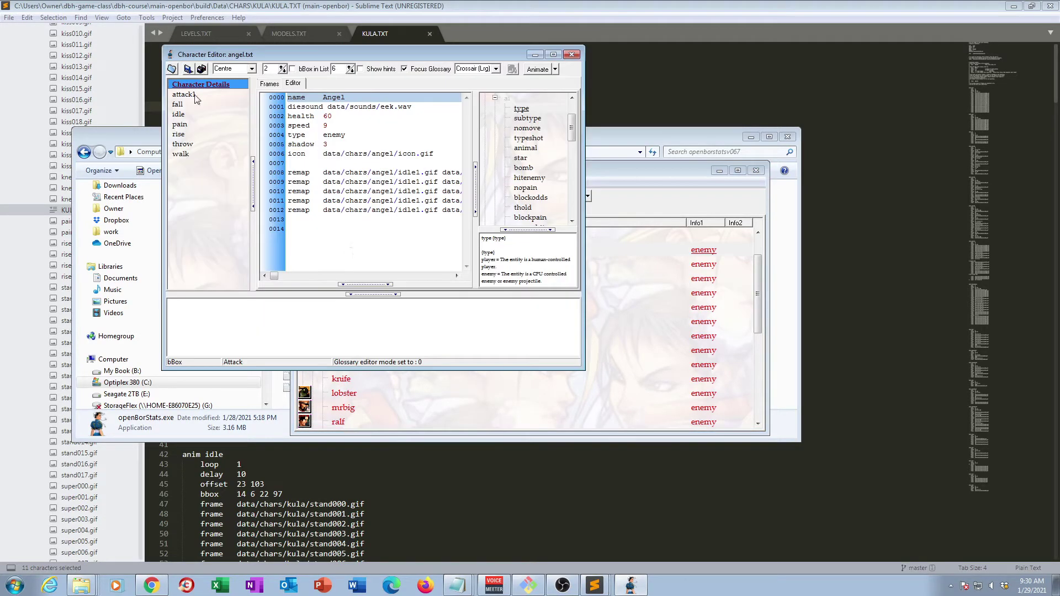
Step: Play angel's attack1 animation in the Frames view preview
left_click(194, 96)
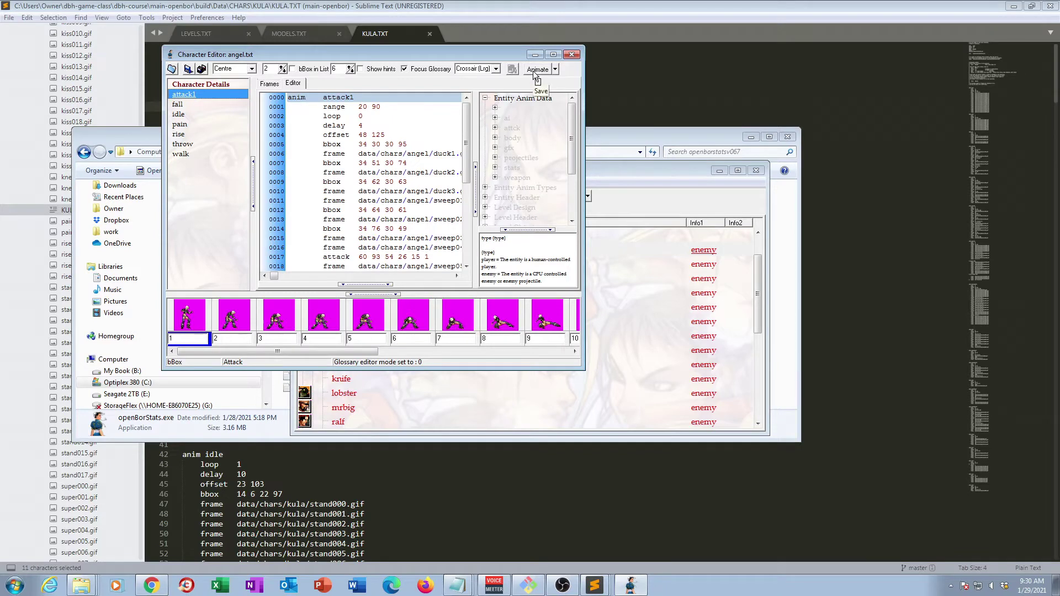
left_click(268, 85)
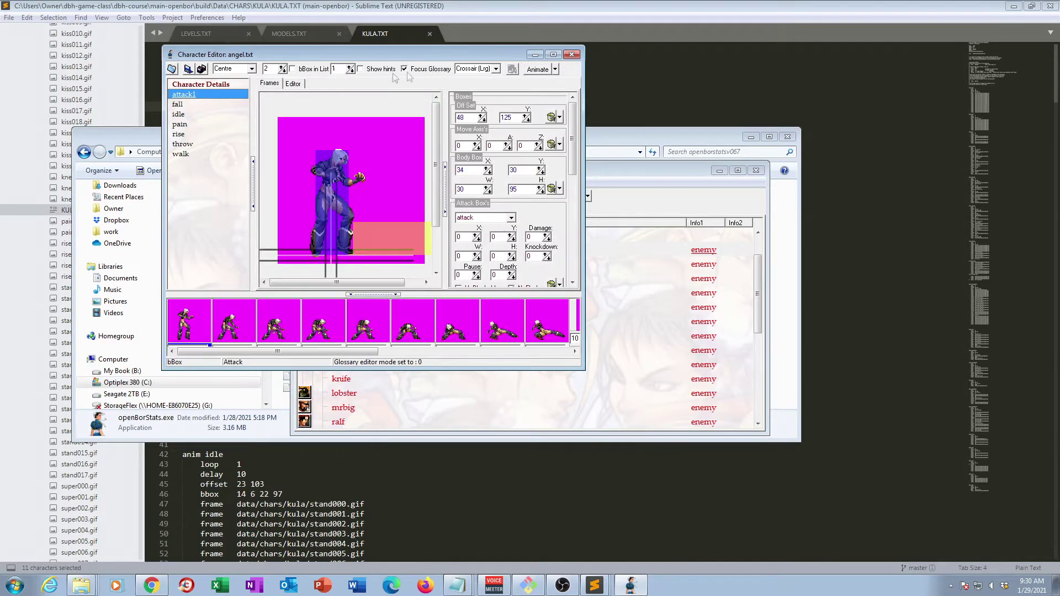
left_click(538, 69)
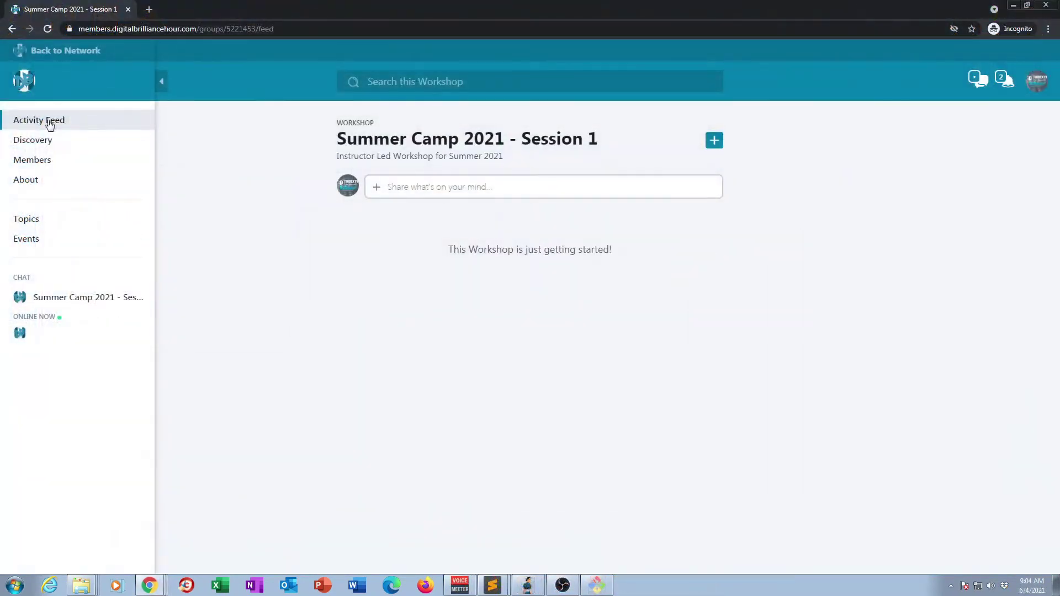
Step: Browse the community's Topics, Events and Workshops pages
left_click(27, 221)
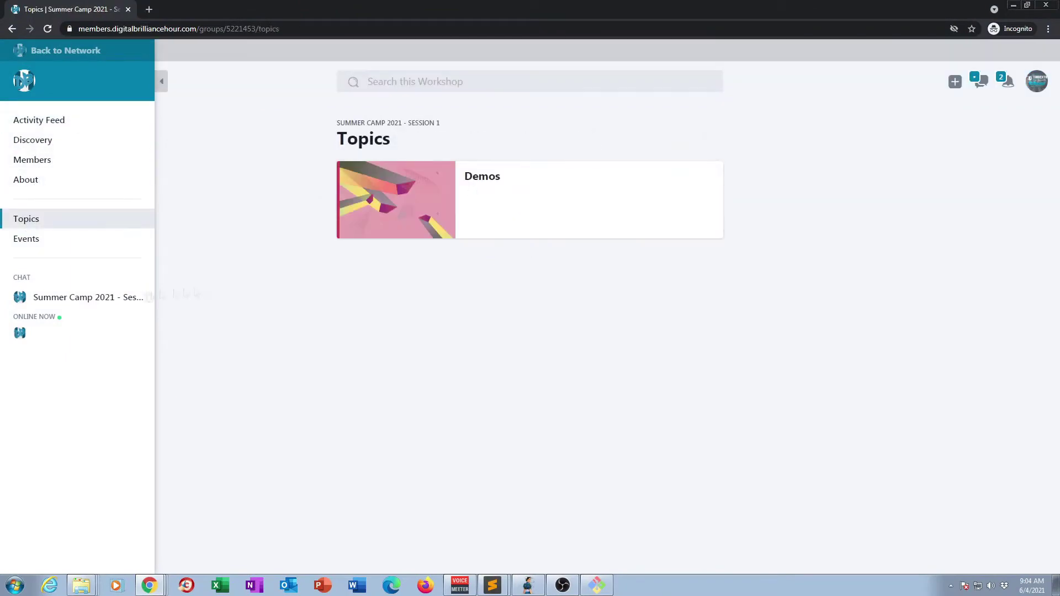
left_click(26, 239)
left_click(67, 51)
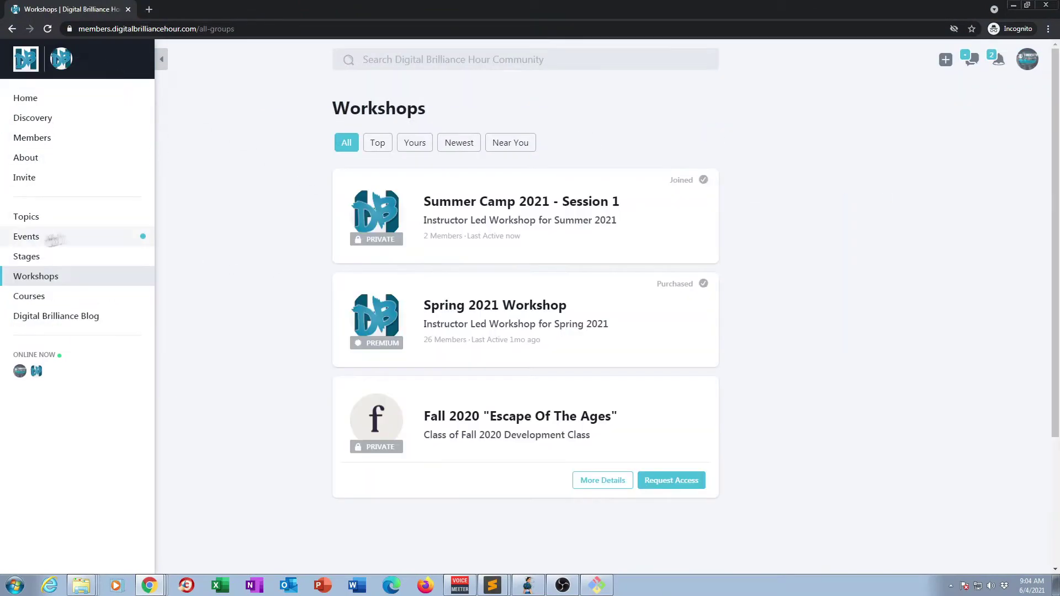
left_click(42, 238)
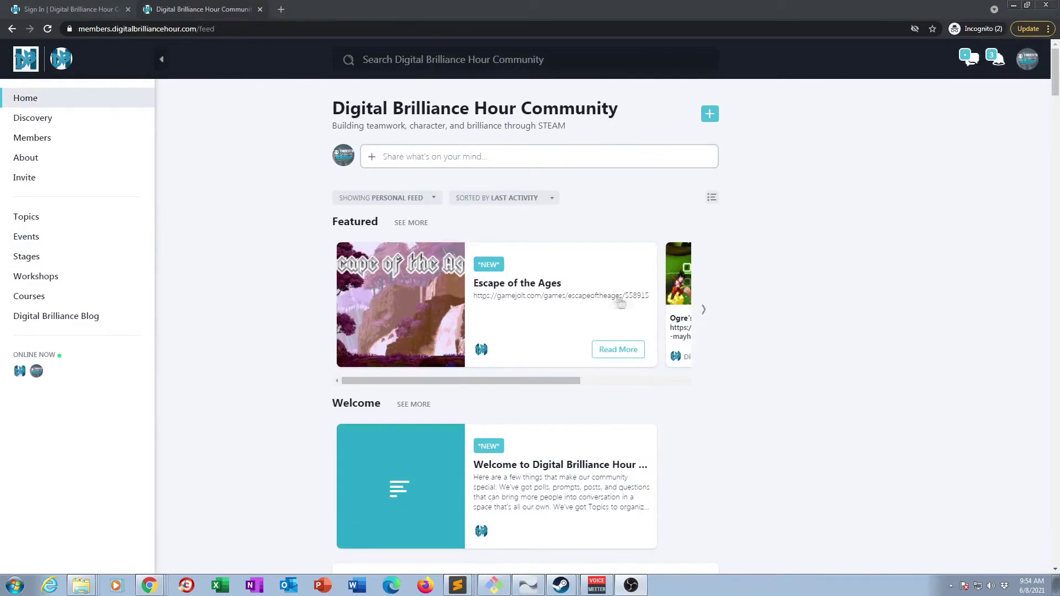
Step: Start a Quick Post from Home and show its Add Topic list
left_click(705, 113)
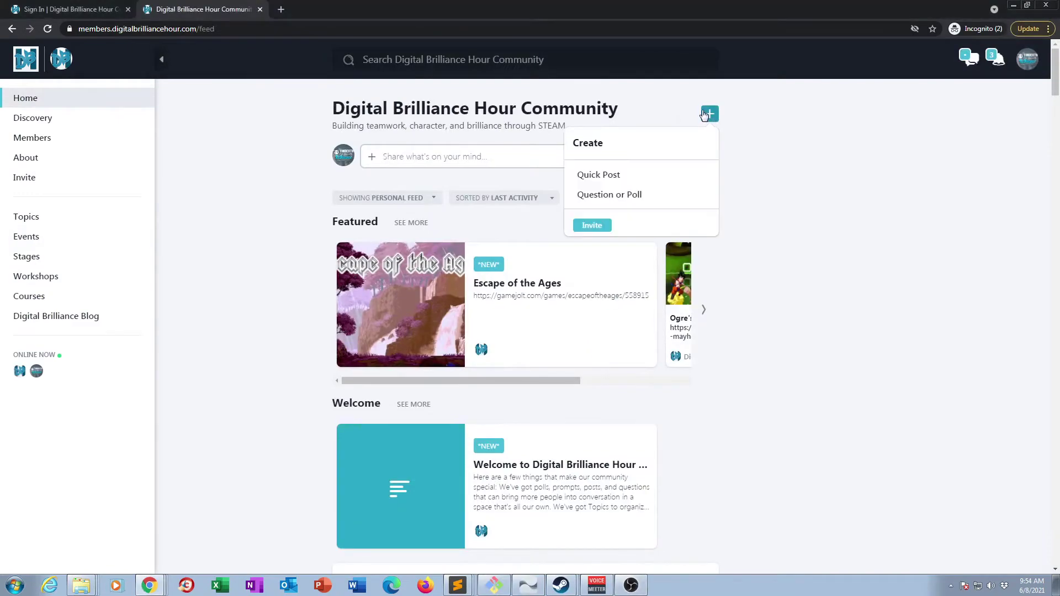
left_click(597, 229)
left_click(784, 129)
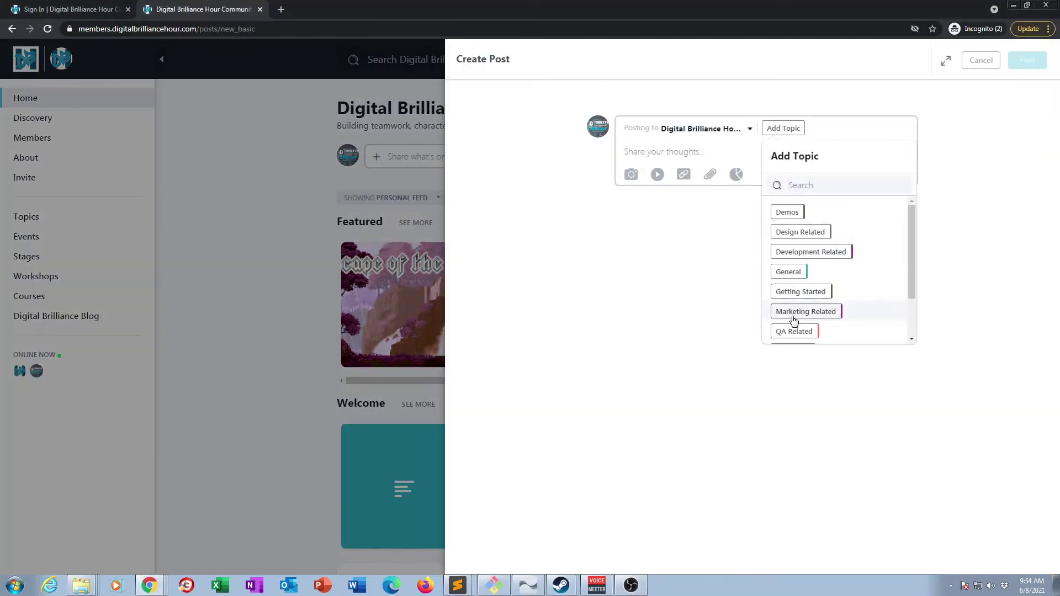
scroll(791, 323, "down", 1)
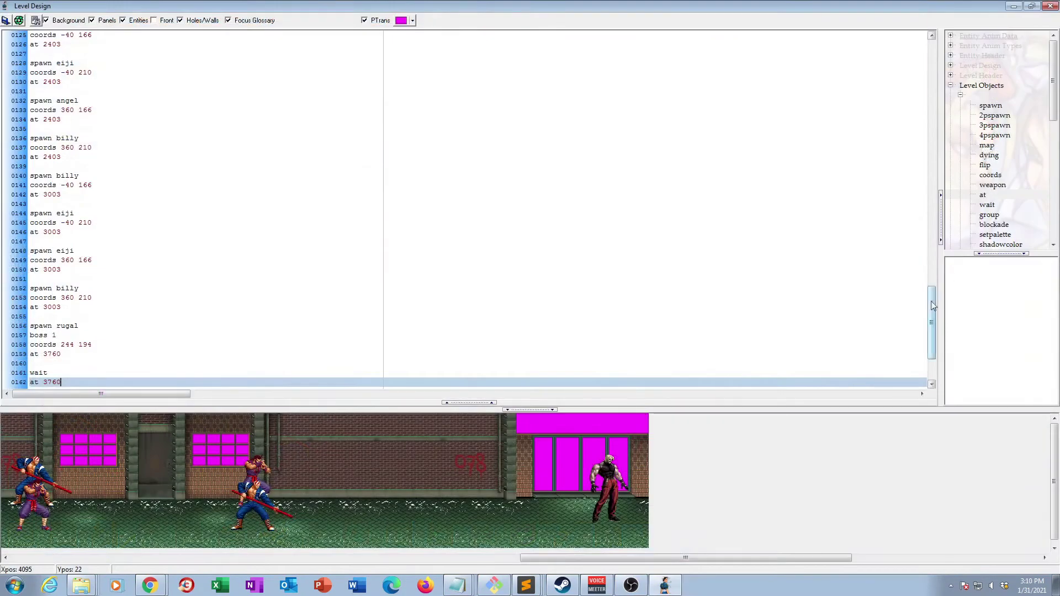
Step: Add 'health 20' lines below the first spawn jhun and spawn angel entries
left_click(133, 73)
key("Return")
type("health 20")
left_click(90, 119)
key("Return")
type("health")
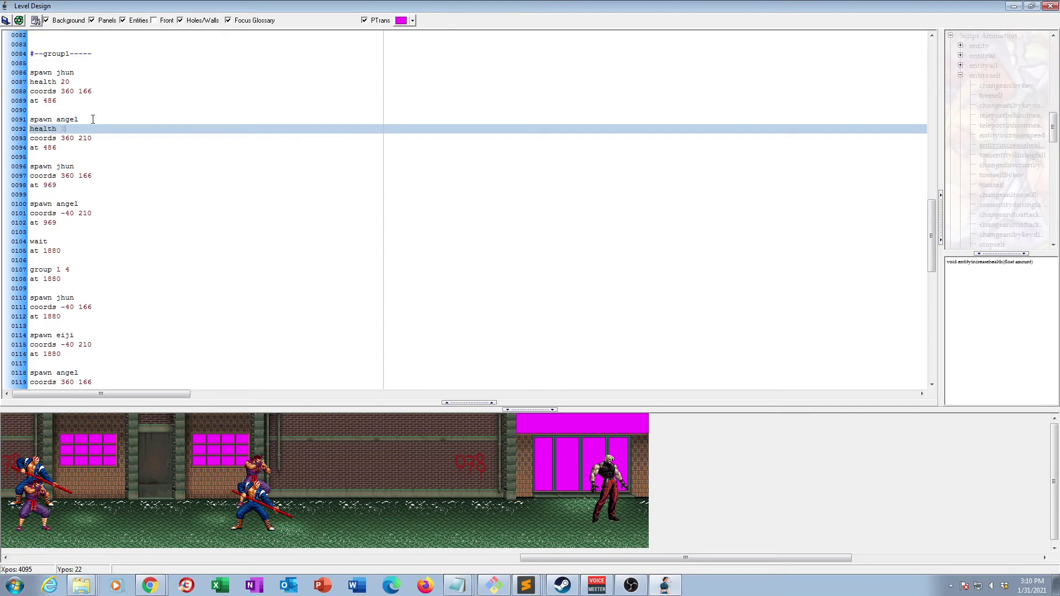